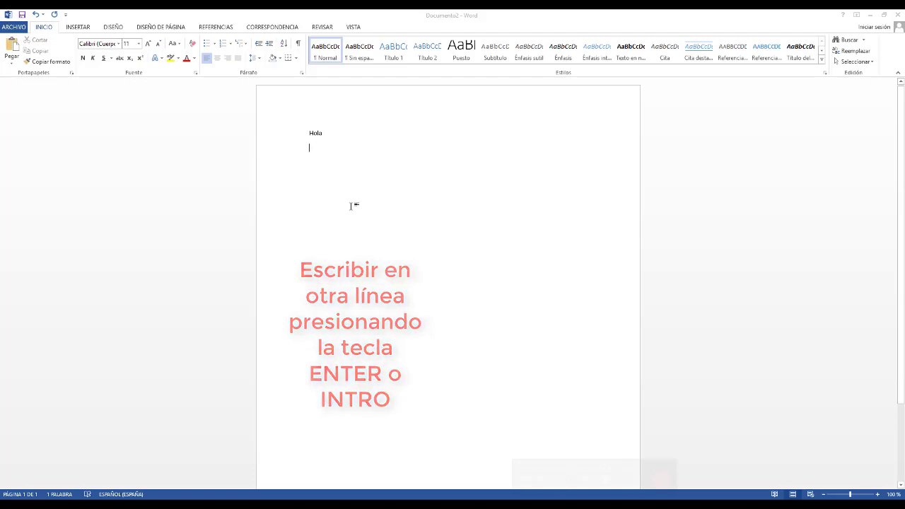
- Type 'Me gusta escribir' on the second line, beneath 'Hola'
type("Me gusta escribir")
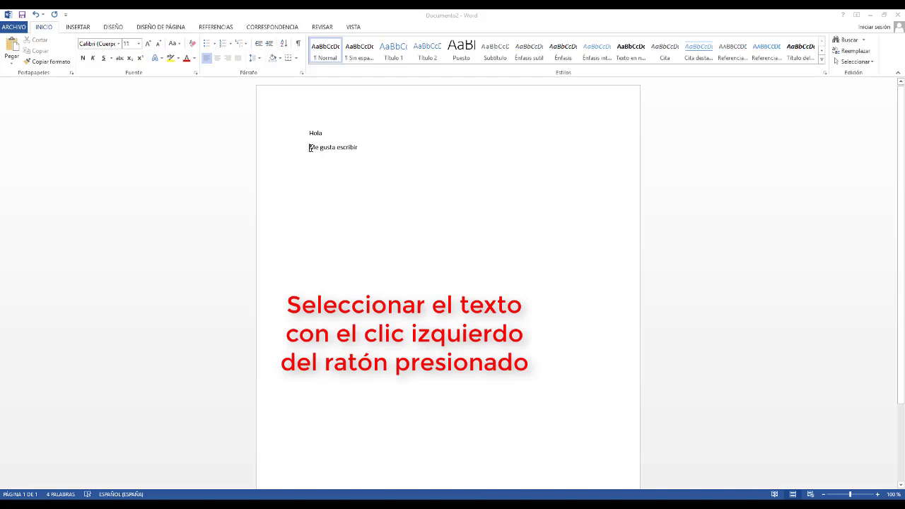
- Highlight the full 'Me gusta escribir' line
left_click_drag(310, 148, 349, 150)
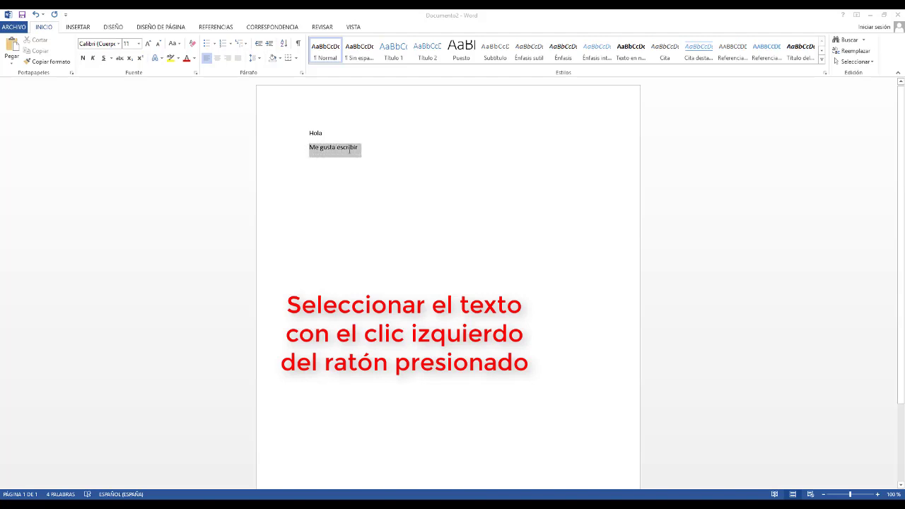
left_click_drag(360, 150, 360, 150)
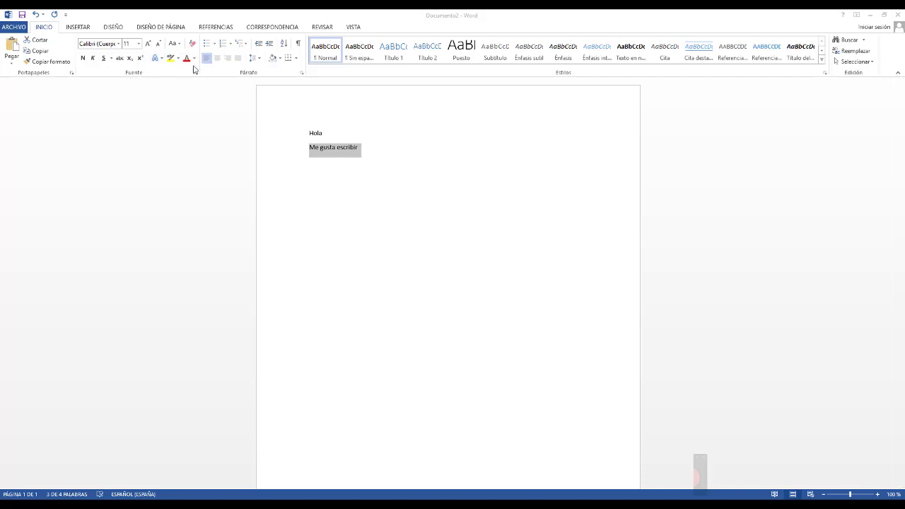
- Change the selected 'Me gusta escribir' line to font size 24
left_click(139, 44)
left_click(140, 45)
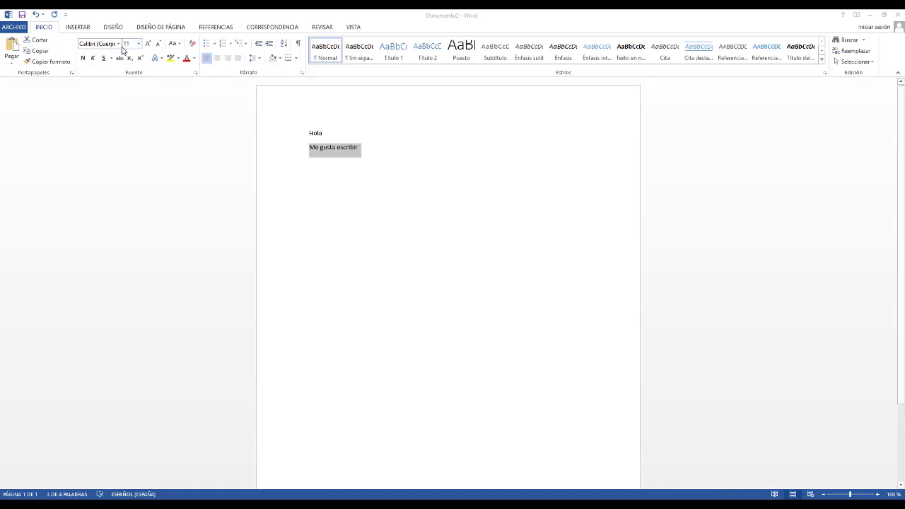
left_click(120, 47)
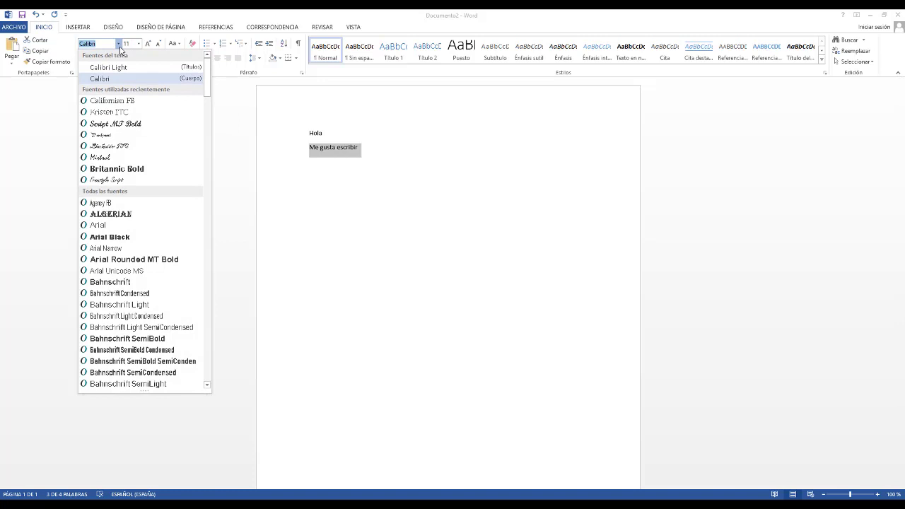
left_click(120, 48)
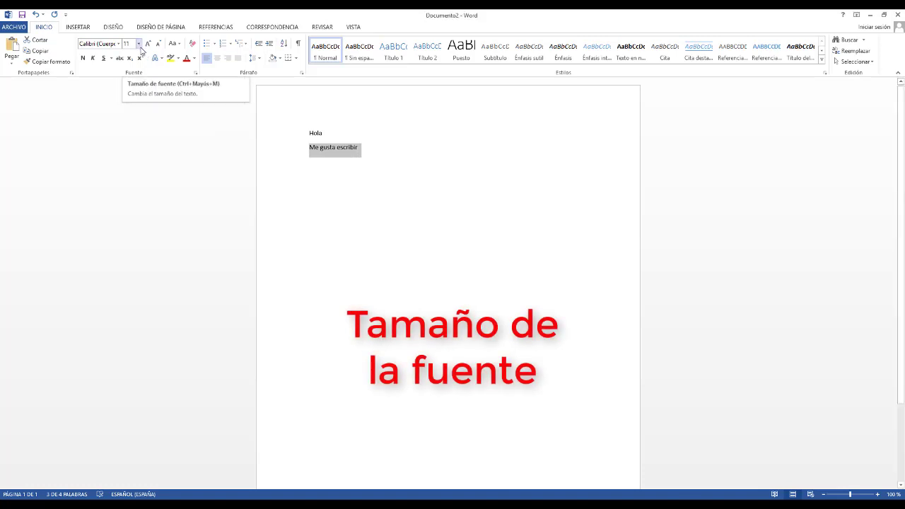
left_click(139, 44)
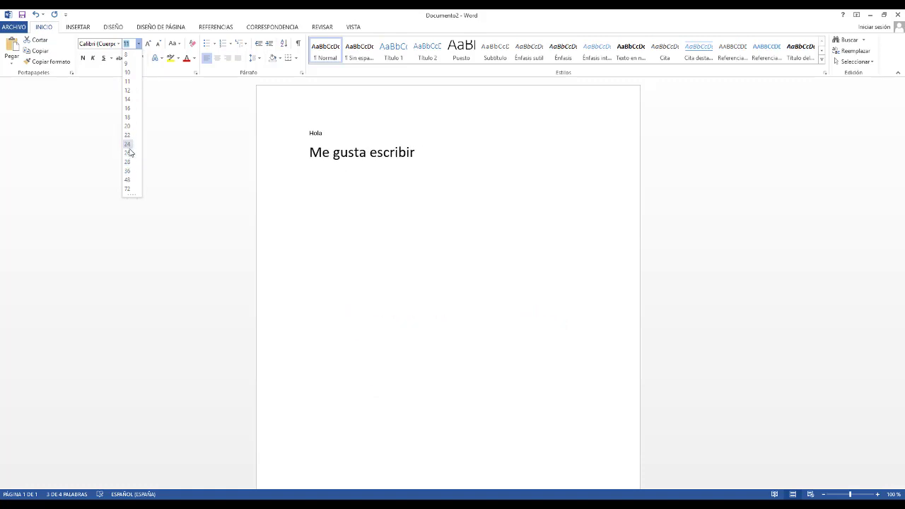
left_click(128, 145)
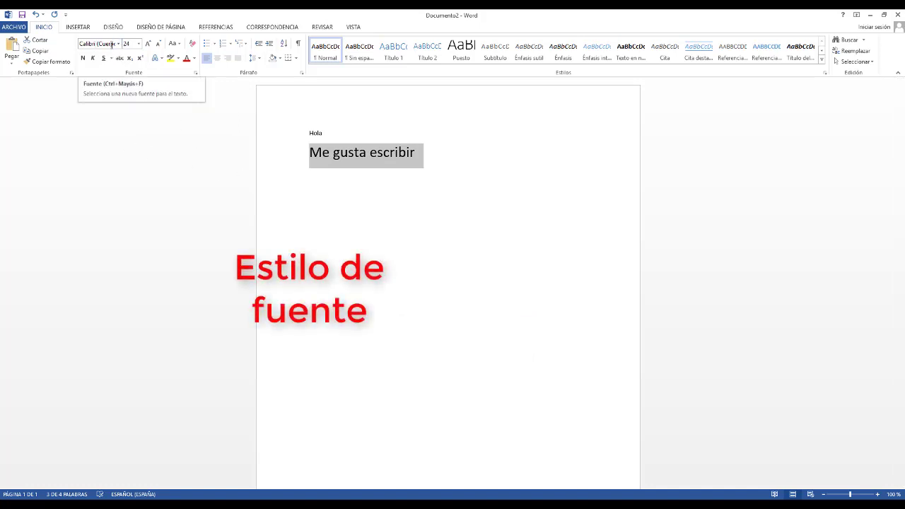
- Apply the Arial Rounded MT Bold font to 'Me gusta escribir'
left_click(118, 44)
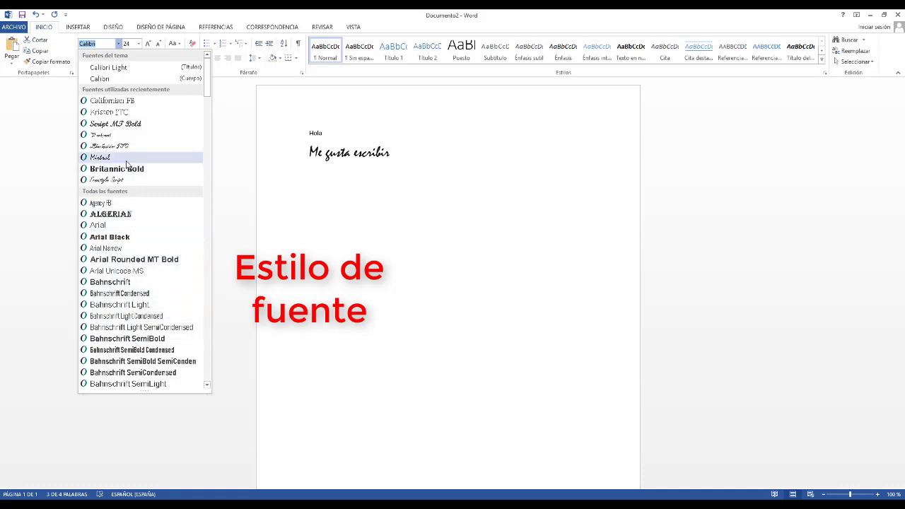
left_click(155, 260)
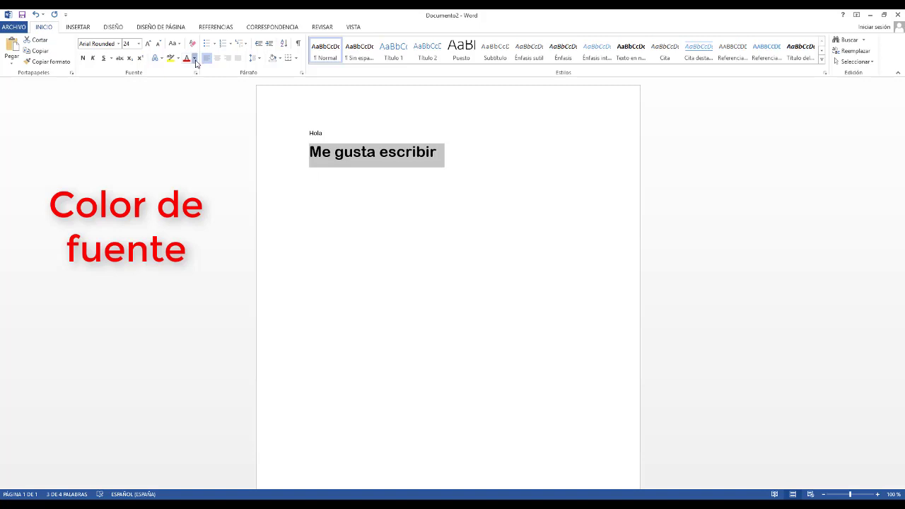
- Make 'Me gusta escribir' light blue, then deselect the text
left_click(195, 60)
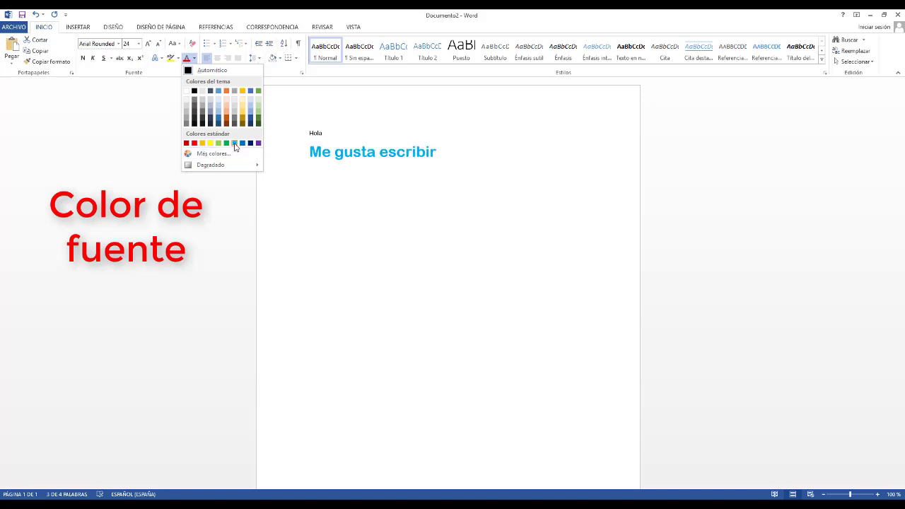
left_click(235, 143)
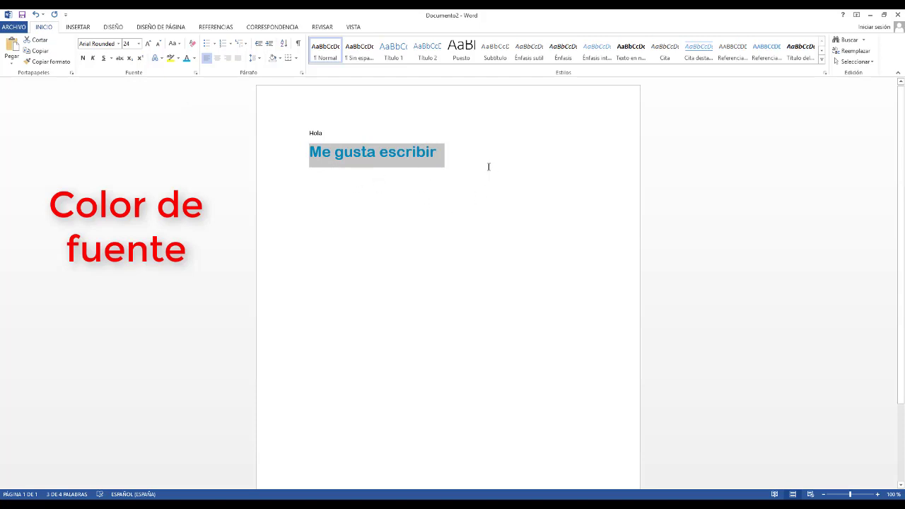
left_click(520, 168)
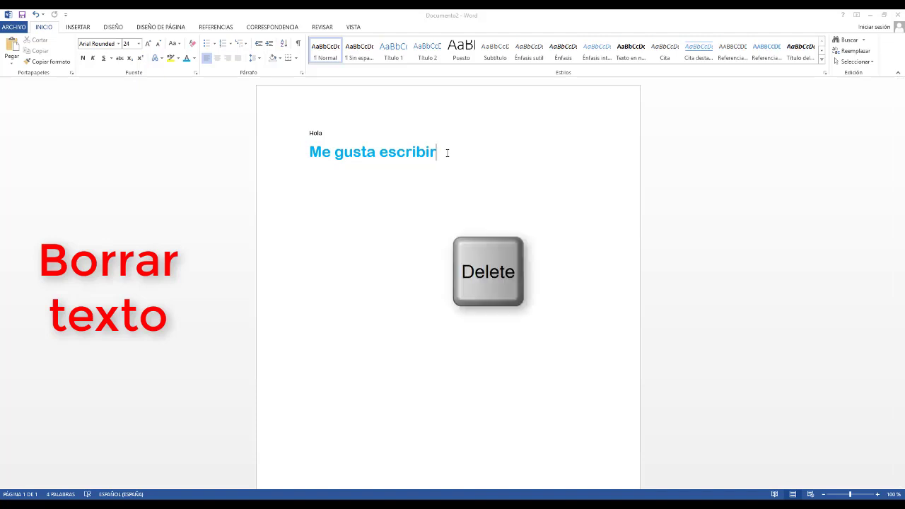
key("BackSpace")
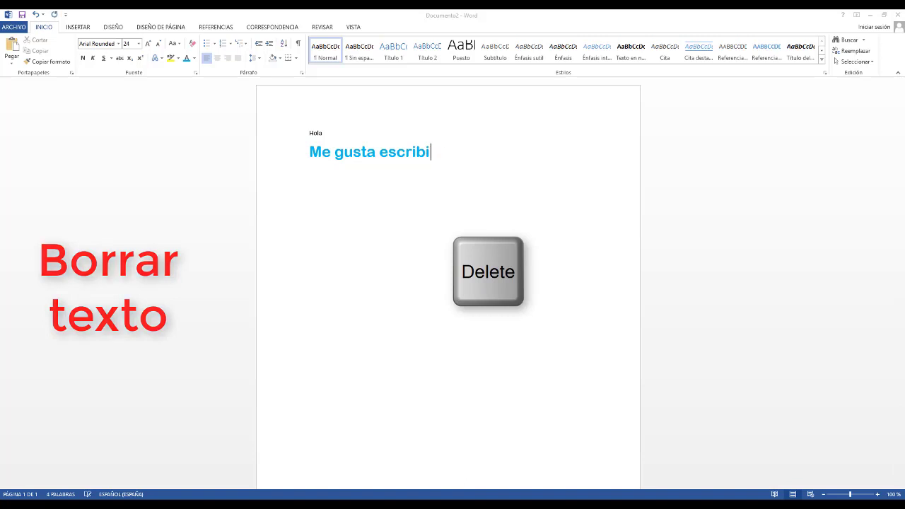
key("BackSpace")
key("BackSpace")
key("BackSpace")
key("BackSpace")
key("BackSpace")
key("BackSpace")
key("BackSpace")
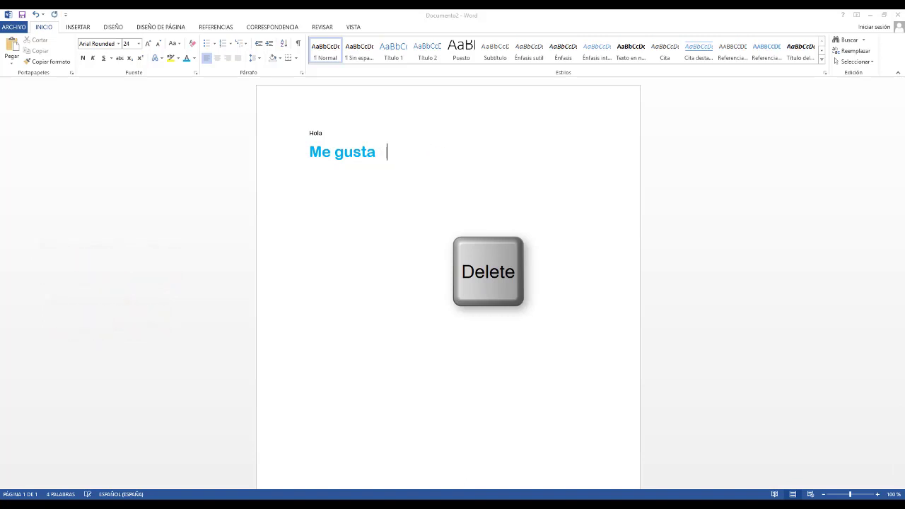
key("BackSpace")
key("BackSpace")
key("BackSpace")
key("BackSpace")
key("BackSpace")
key("BackSpace")
key("BackSpace")
key("BackSpace")
key("BackSpace")
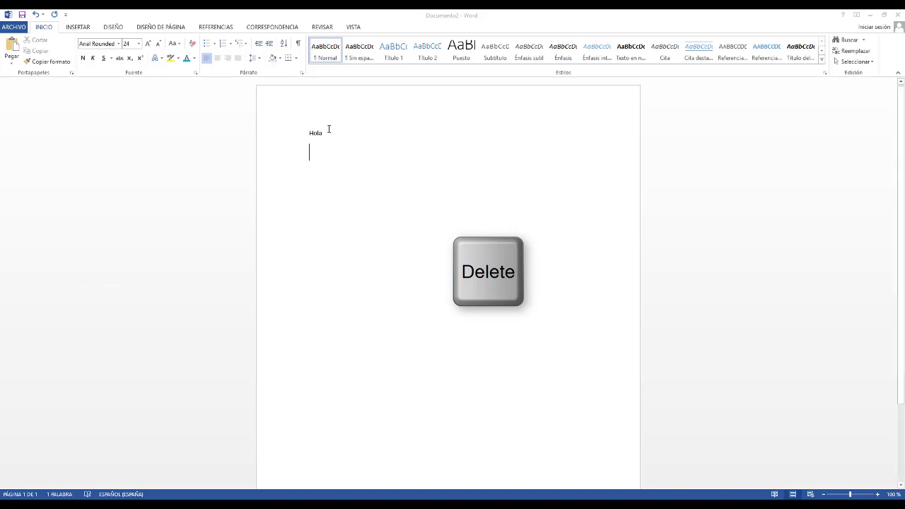
left_click_drag(324, 133, 312, 138)
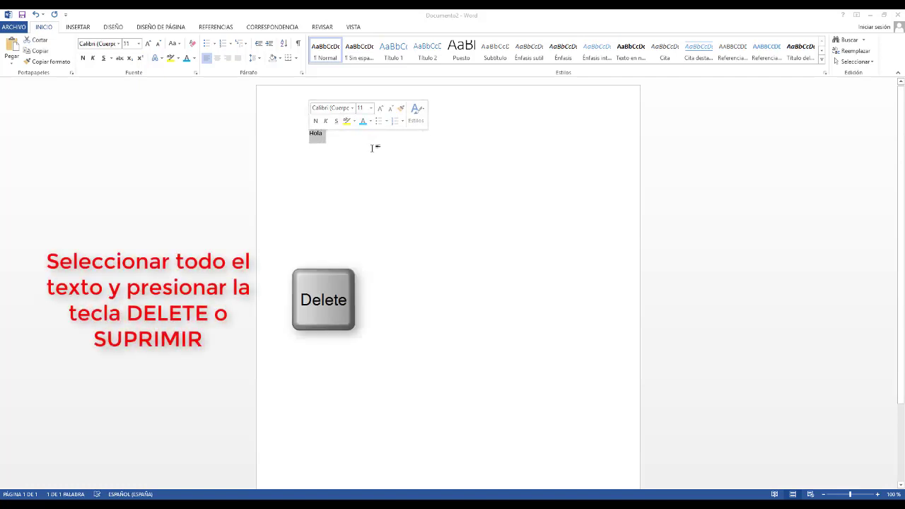
key("Delete")
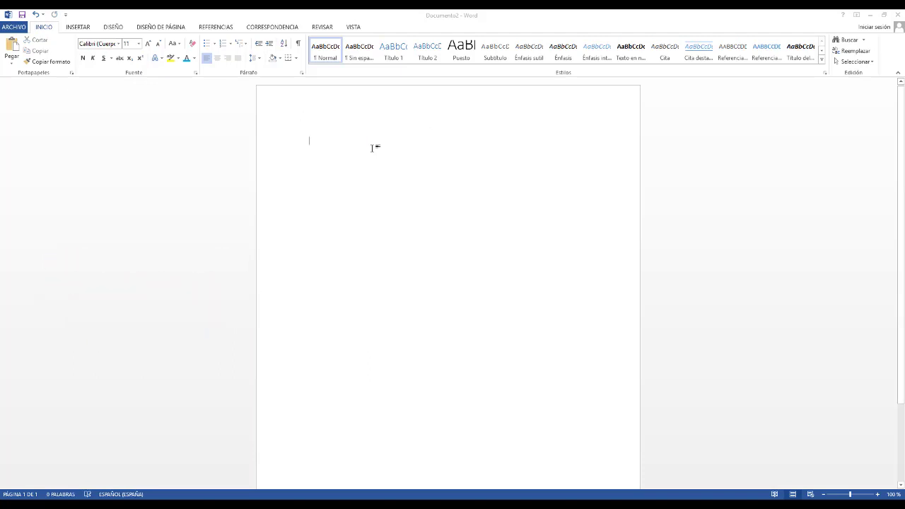
key("ctrl+z")
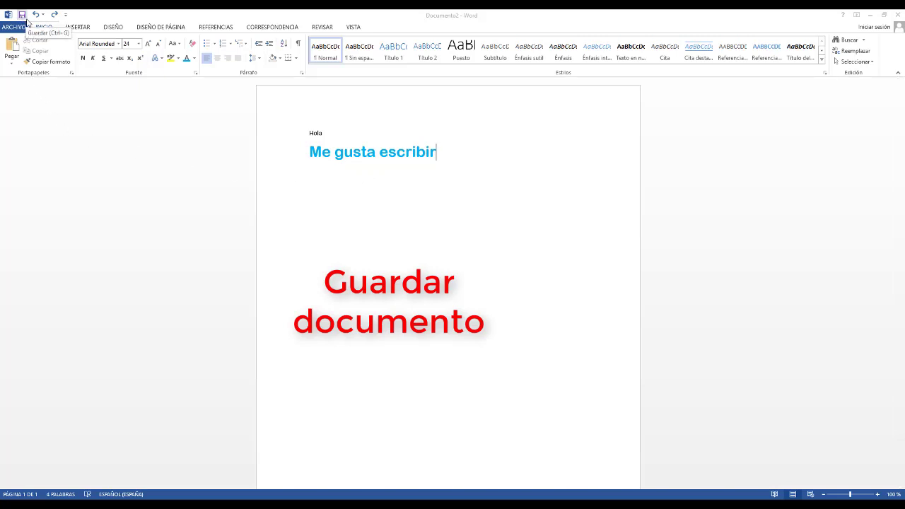
- Save the document to Escritorio with the file name 'Trabajo'
left_click(26, 20)
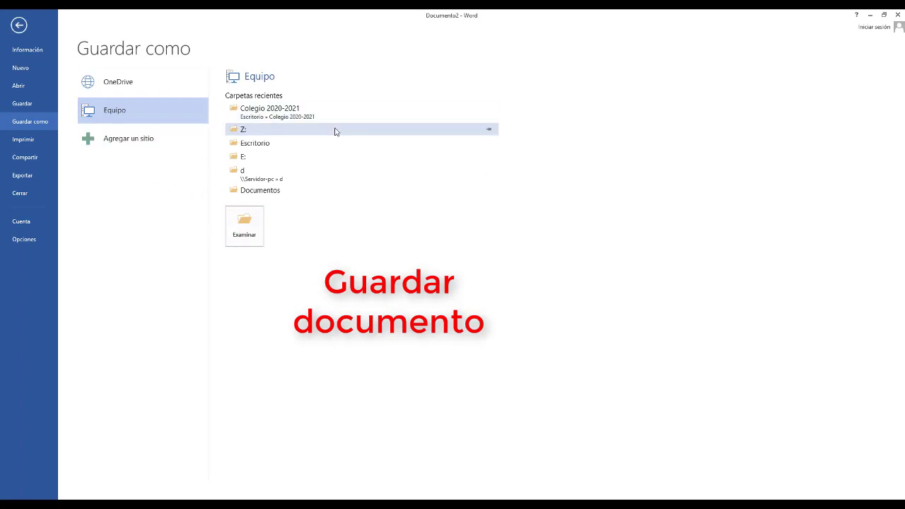
left_click(275, 148)
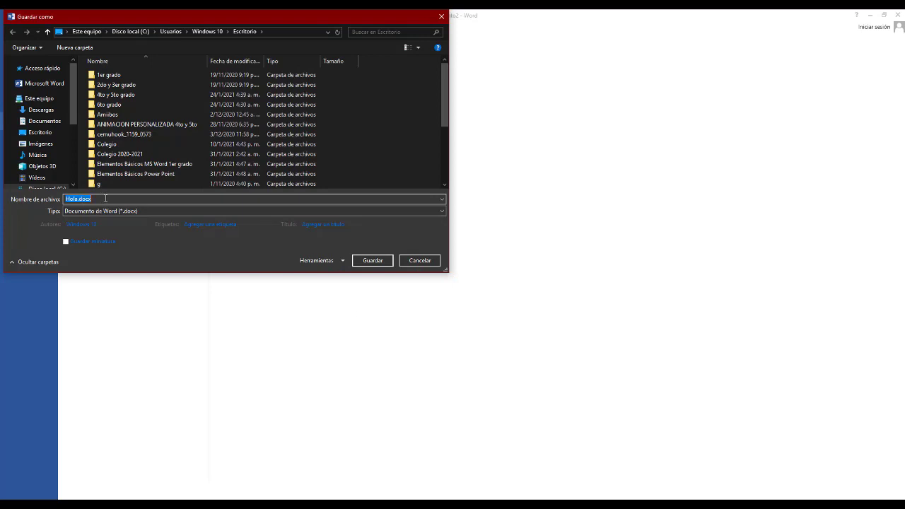
type("Trabajo")
left_click(372, 263)
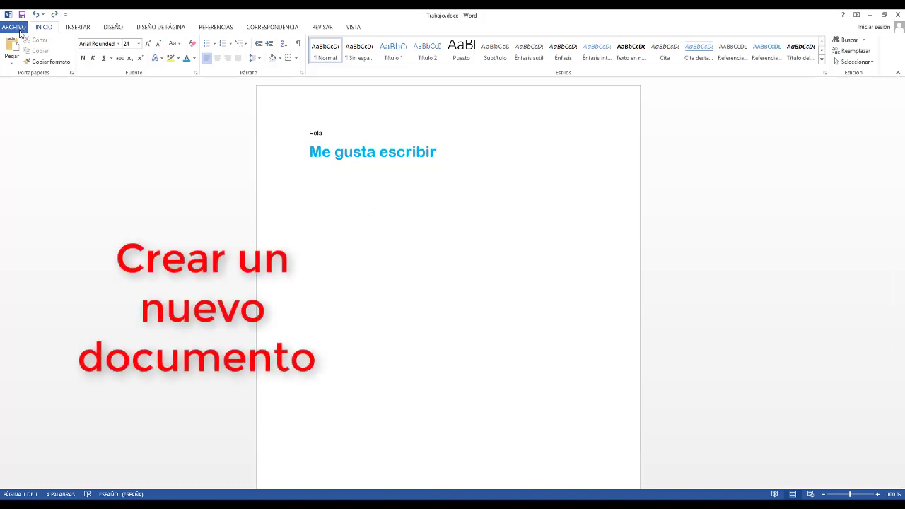
- Create a new blank document, Documento3, from ARCHIVO > Nuevo
left_click(19, 30)
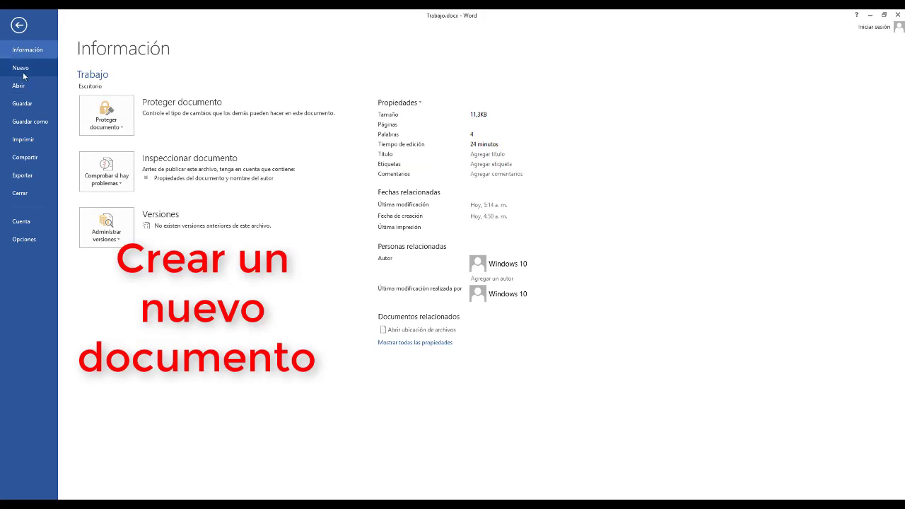
left_click(22, 72)
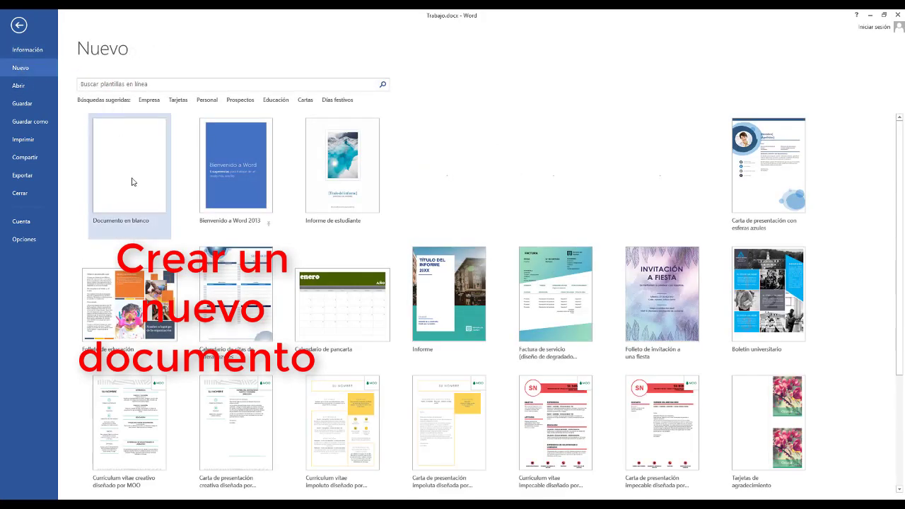
left_click(131, 177)
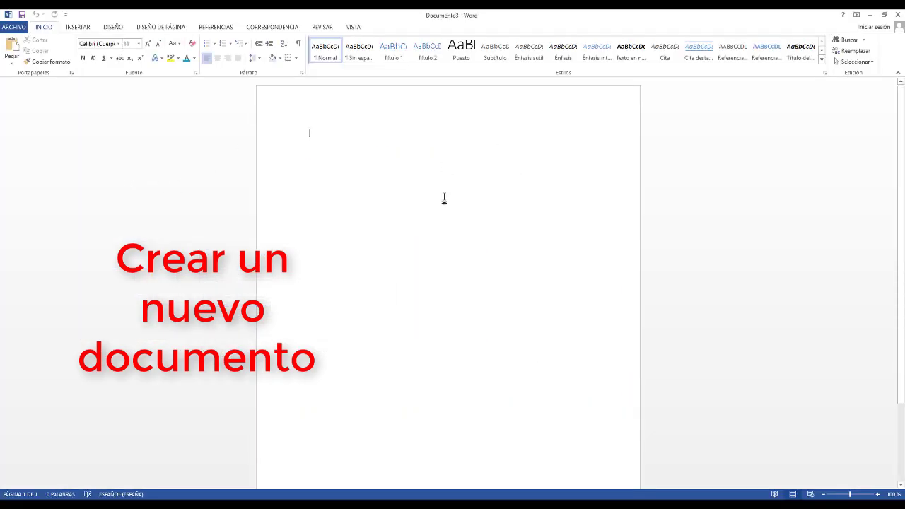